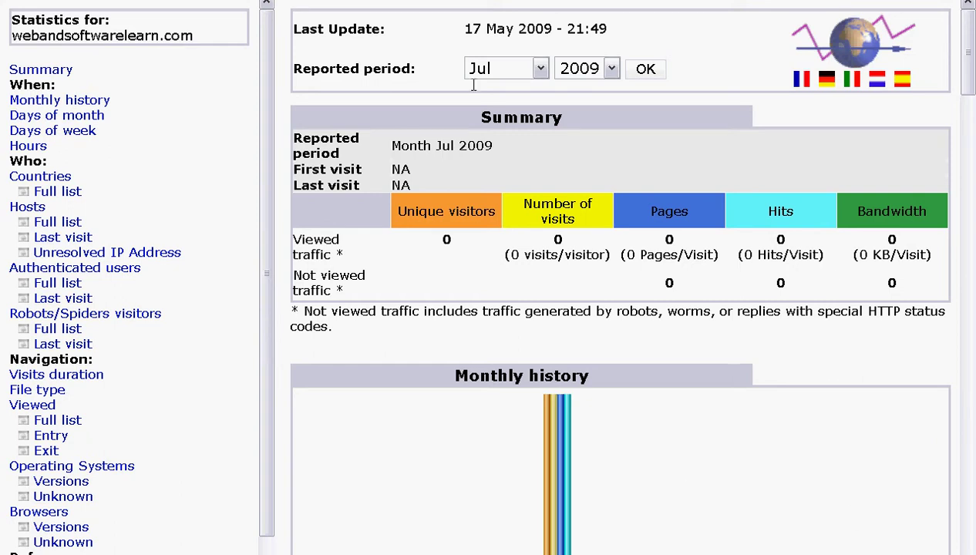
# Step: Check the Awstats report's available years and months, keeping 2009 as the report year
pyautogui.click(609, 71)
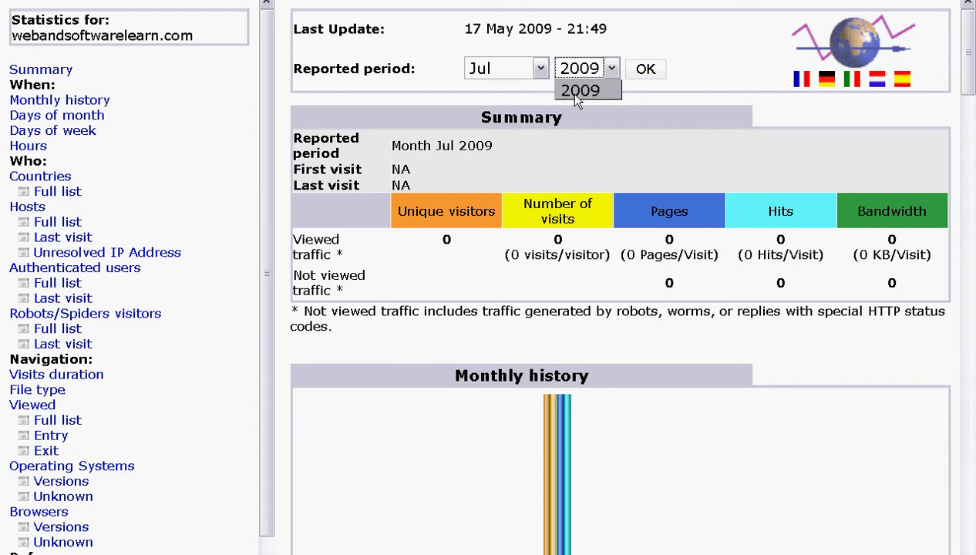
pyautogui.click(610, 41)
pyautogui.click(611, 69)
pyautogui.click(629, 40)
pyautogui.click(609, 71)
pyautogui.click(630, 8)
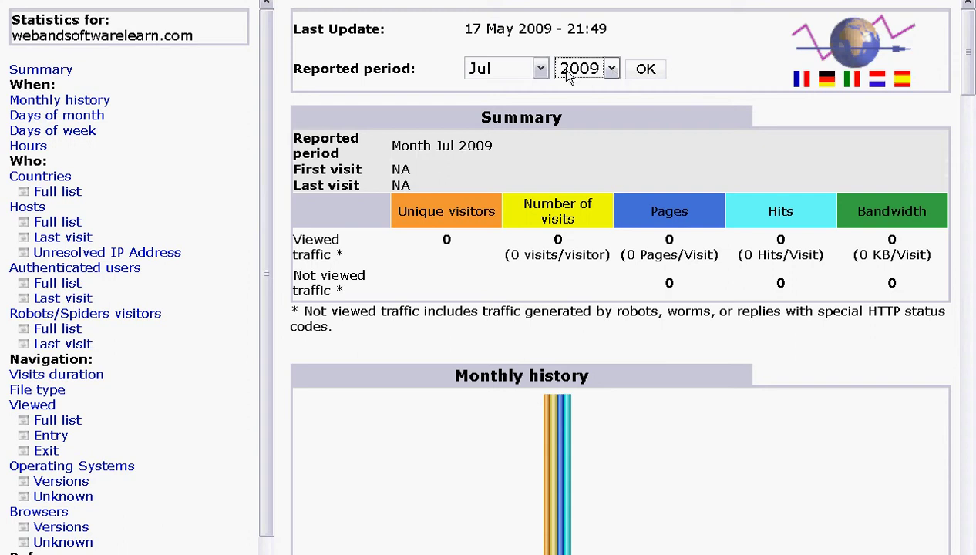
pyautogui.click(540, 69)
pyautogui.click(638, 39)
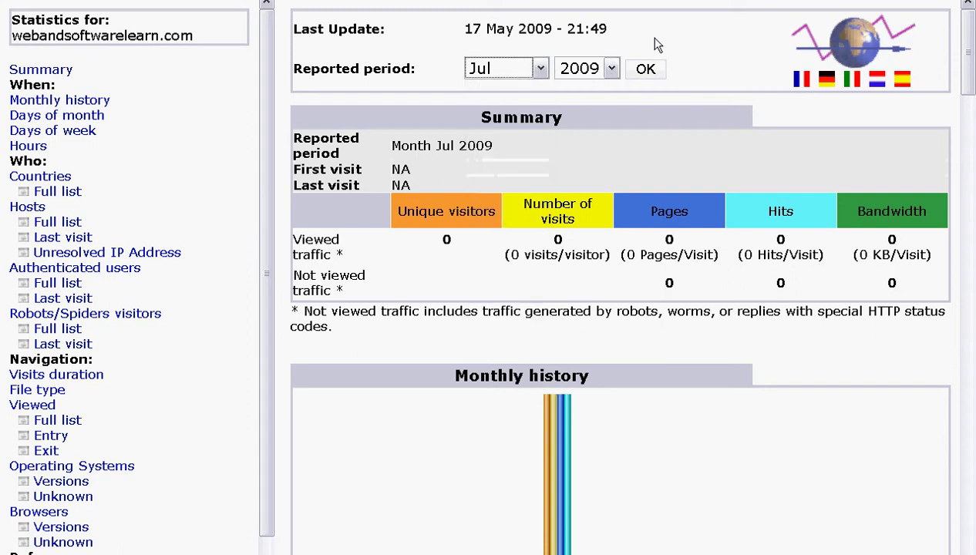
pyautogui.click(610, 69)
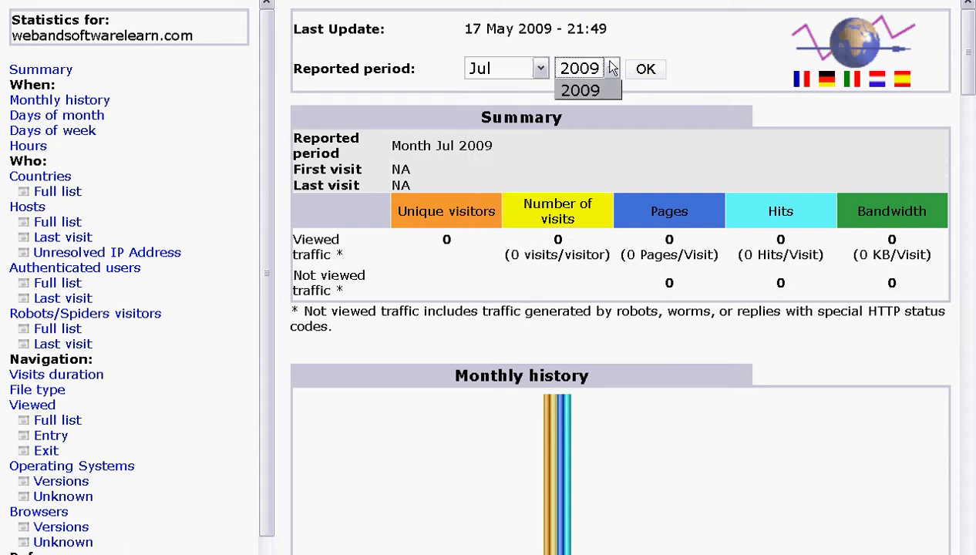
pyautogui.click(681, 24)
pyautogui.click(537, 69)
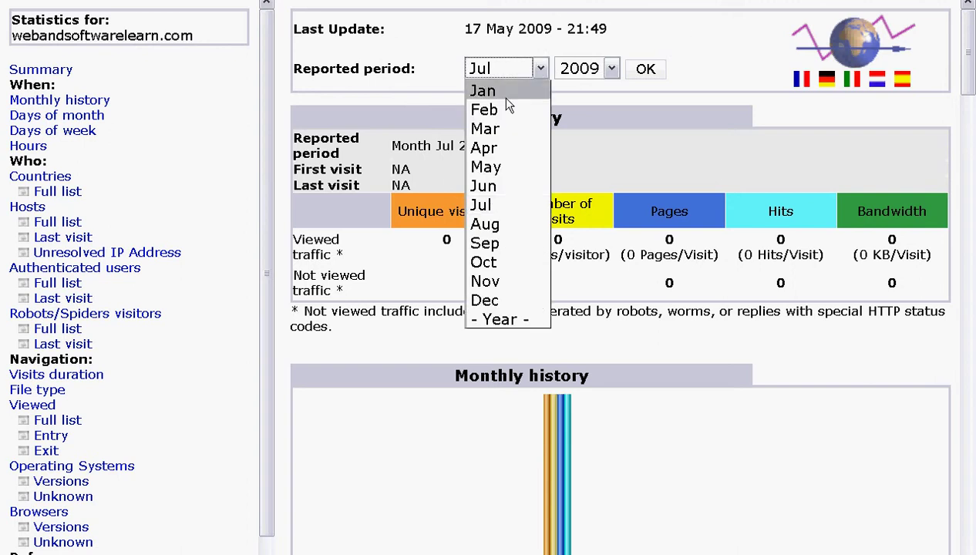
pyautogui.click(641, 45)
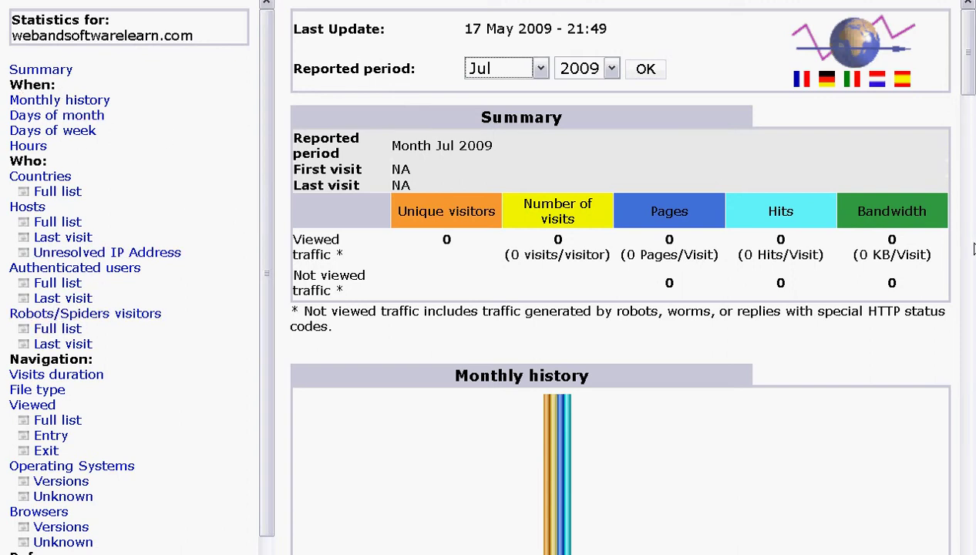
# Step: Scroll past Monthly history, Days of month, Days of week and Hours to Countries and Hosts
pyautogui.scroll(-5, 972, 248)
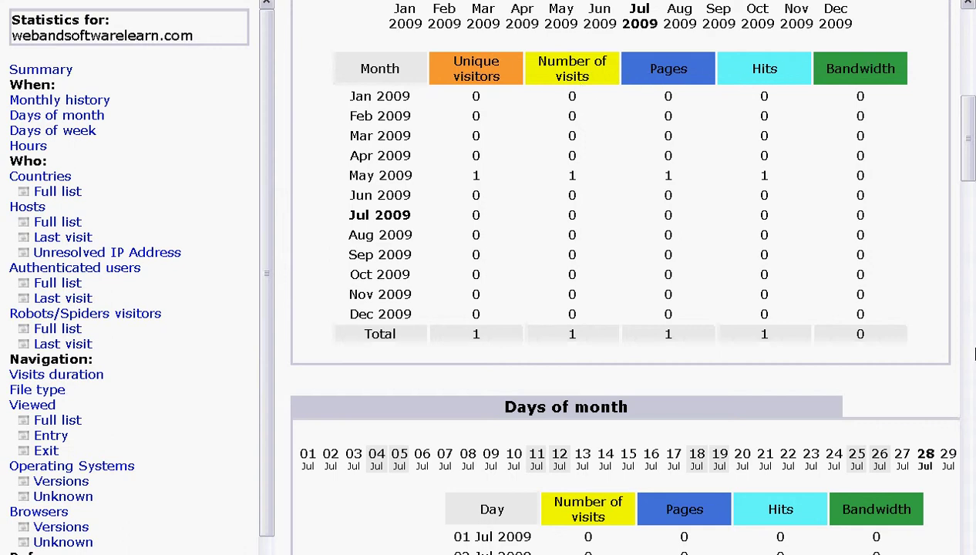
pyautogui.scroll(-8, 974, 354)
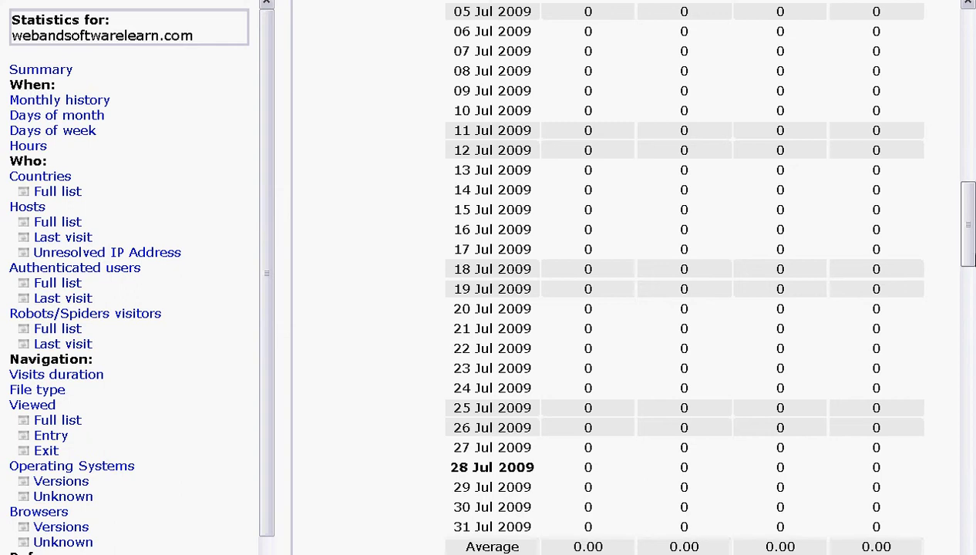
pyautogui.moveTo(969, 247); pyautogui.dragTo(966, 226)
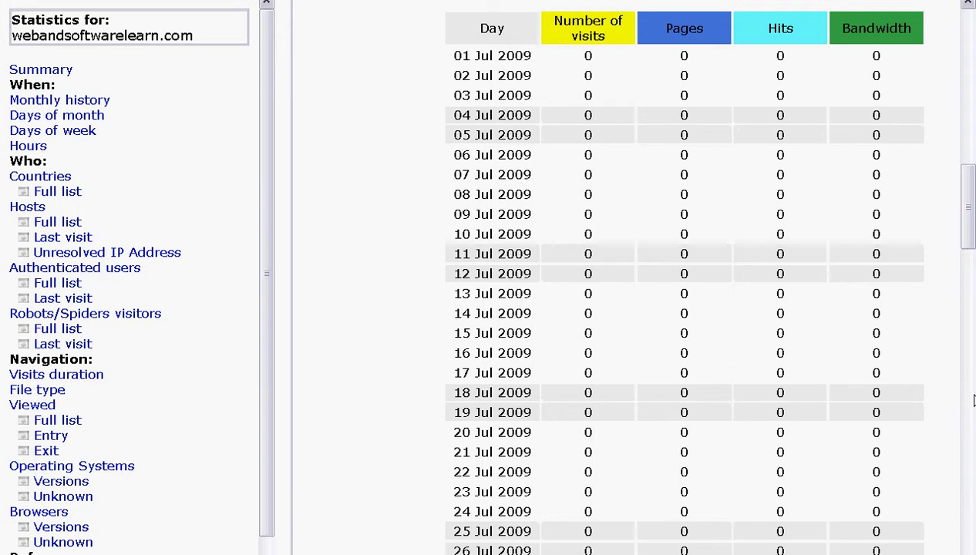
pyautogui.scroll(-8, 970, 401)
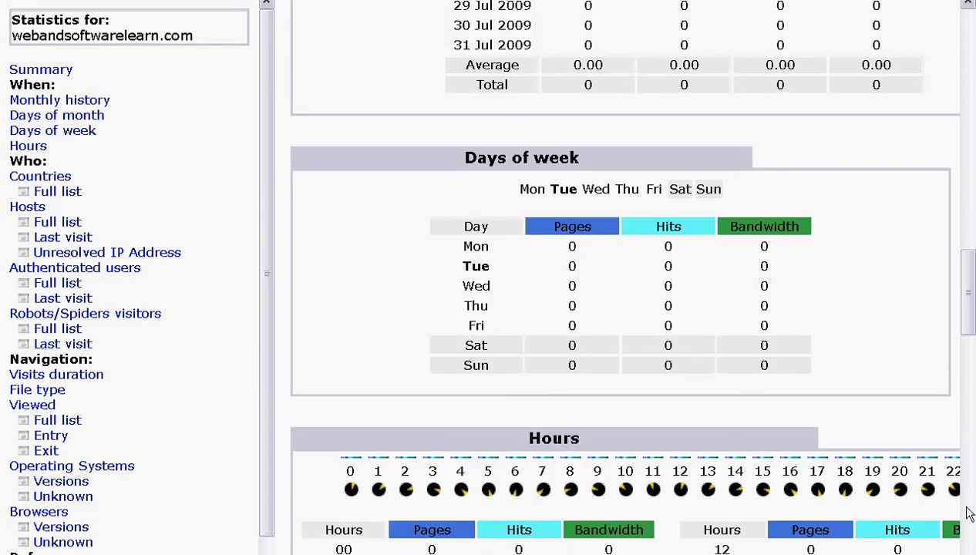
pyautogui.scroll(-8, 960, 509)
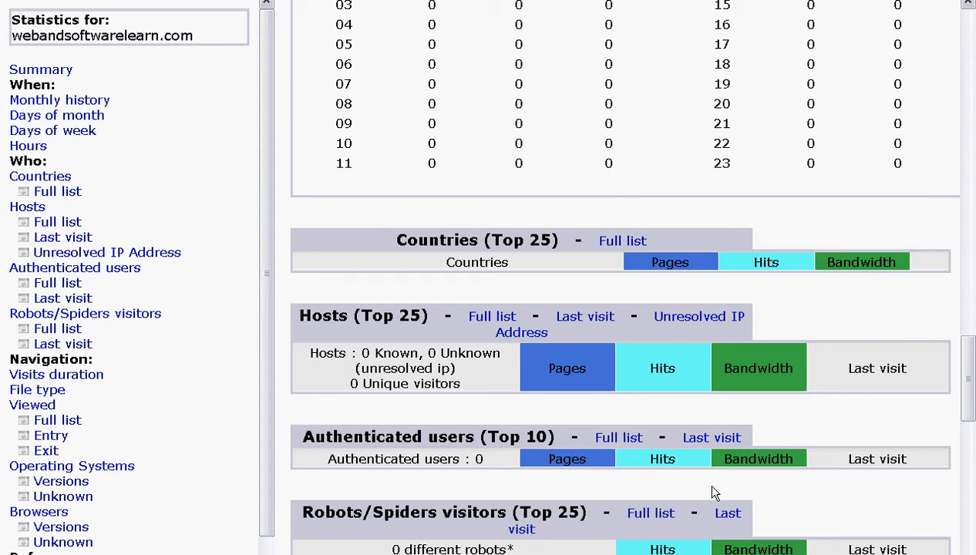
# Step: Scroll through Visits duration, Browsers and Search Keywords to Miscellaneous and HTTP Status codes
pyautogui.scroll(-7, 497, 139)
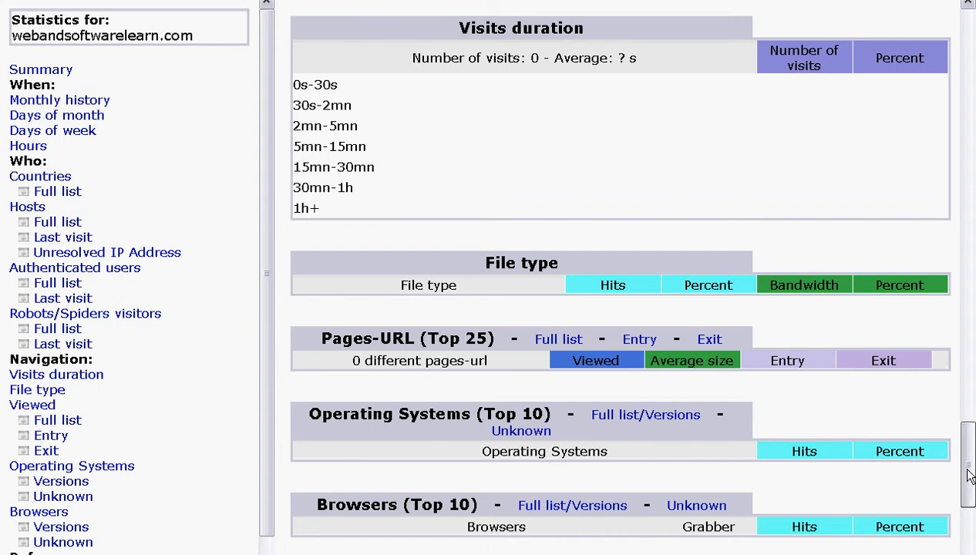
pyautogui.scroll(-4, 969, 476)
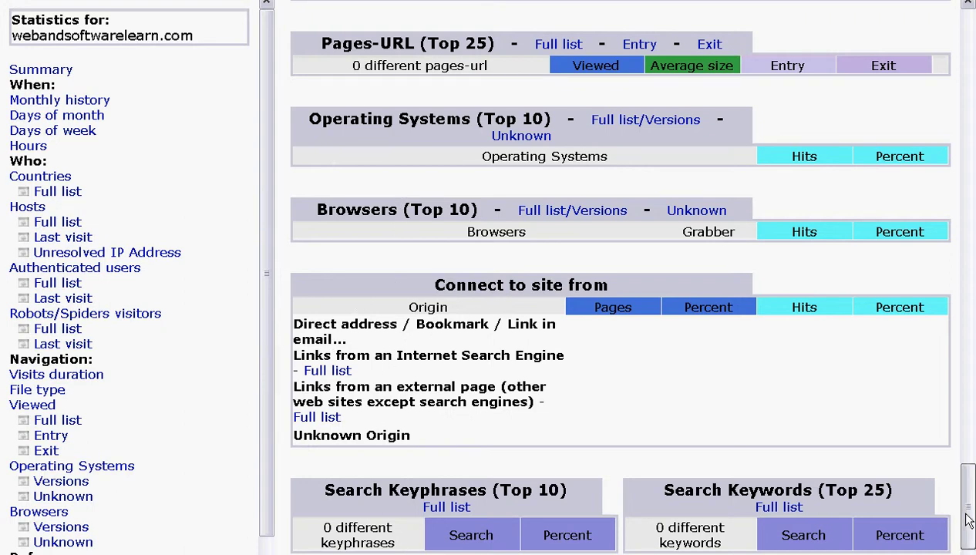
pyautogui.scroll(-5, 968, 521)
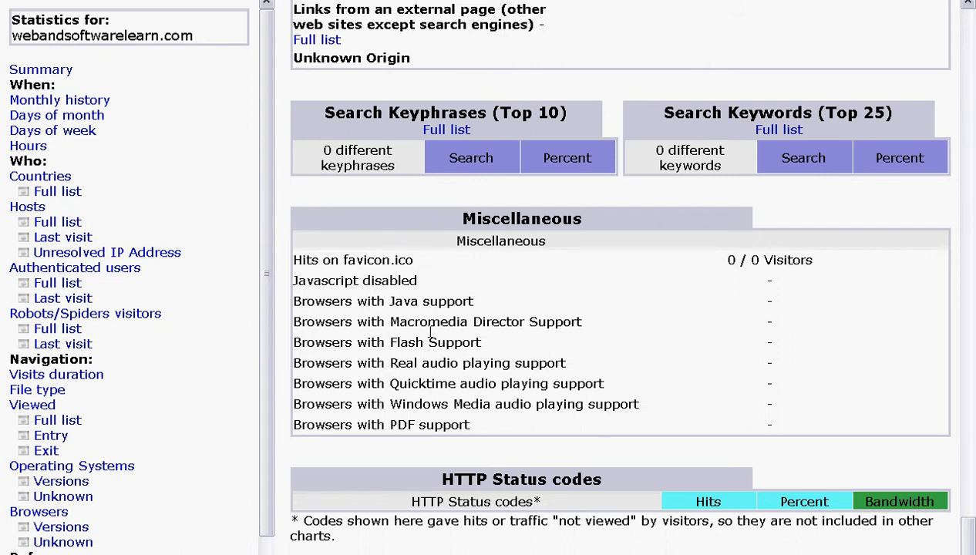
# Step: Return to the cPanel home page and launch Password Protect Directories from the Security section
pyautogui.moveTo(360, 260); pyautogui.dragTo(356, 447)
pyautogui.click(356, 447)
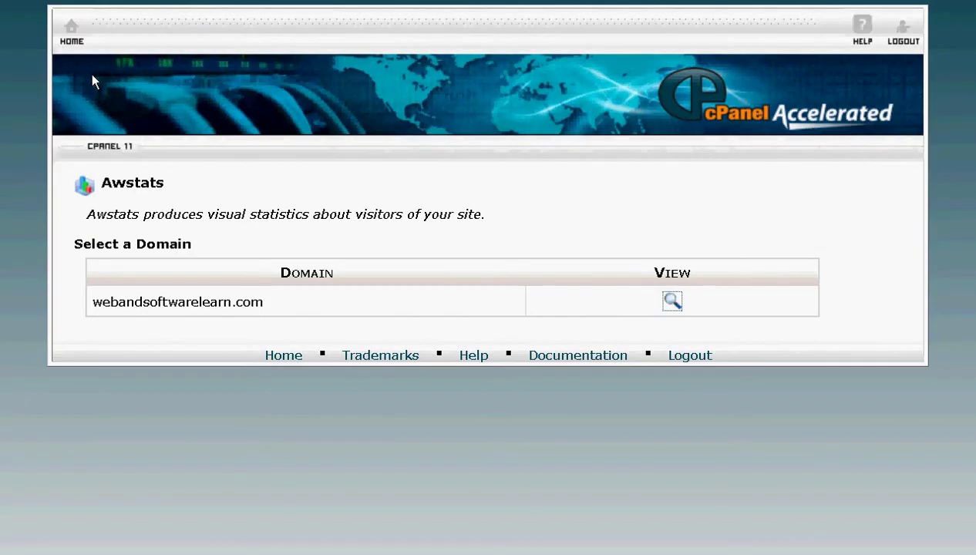
pyautogui.click(72, 33)
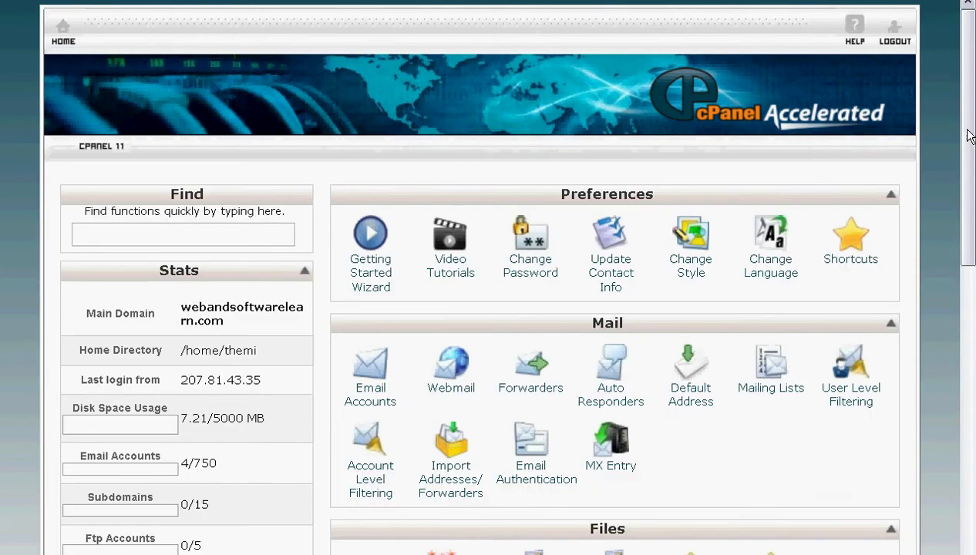
pyautogui.moveTo(970, 135); pyautogui.dragTo(965, 383)
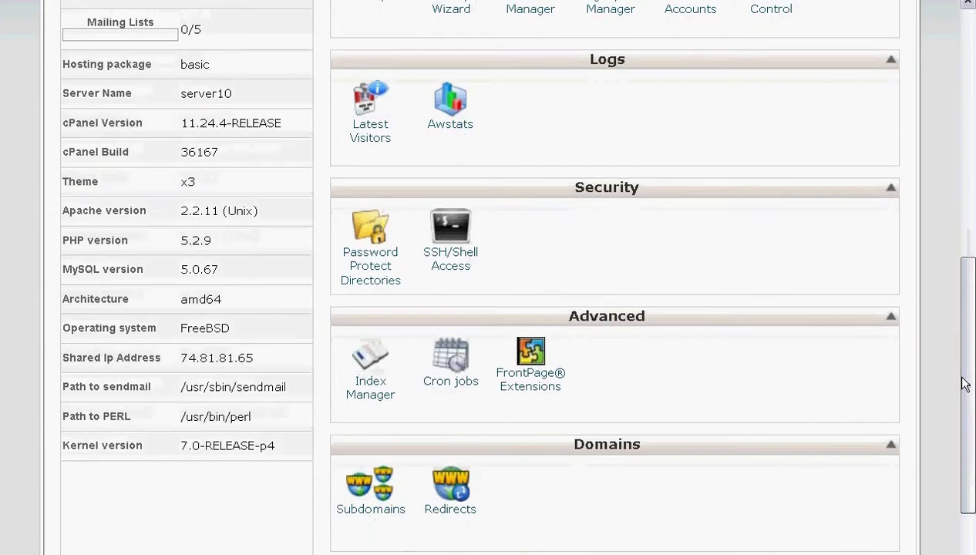
pyautogui.click(362, 263)
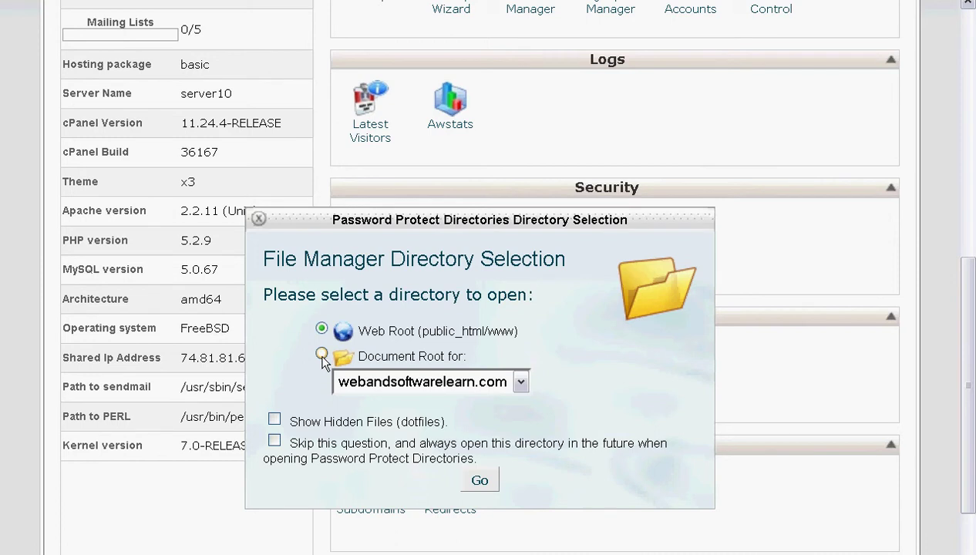
# Step: Open the web root folder list and select the wordpress folder's protection settings
pyautogui.click(473, 480)
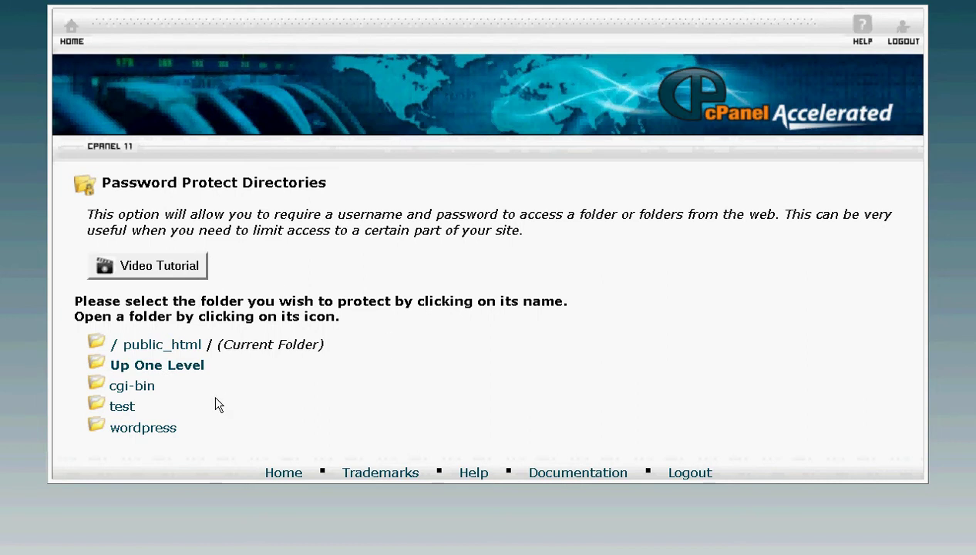
pyautogui.click(126, 434)
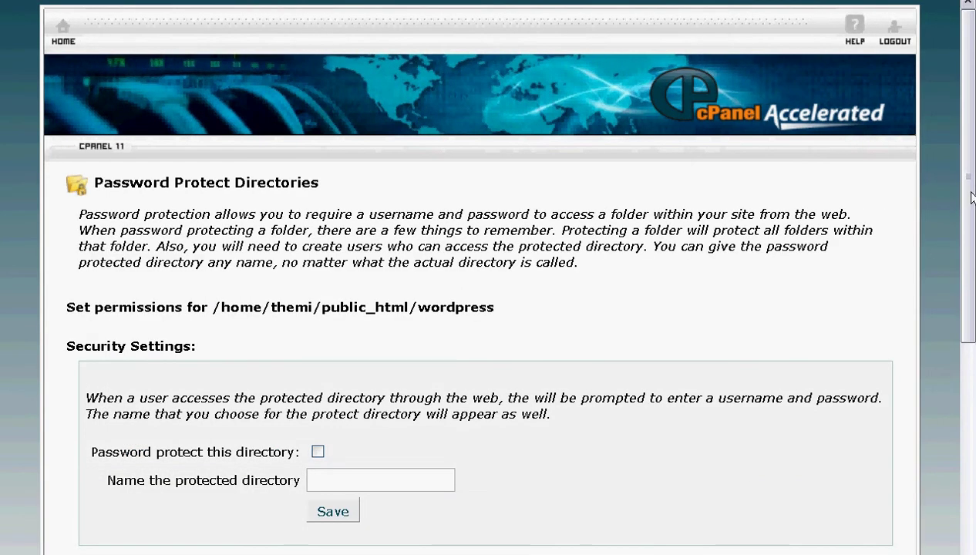
# Step: Look over wordpress's Security Settings, Create User and Authorized Users without changes, then go home
pyautogui.scroll(-3, 952, 283)
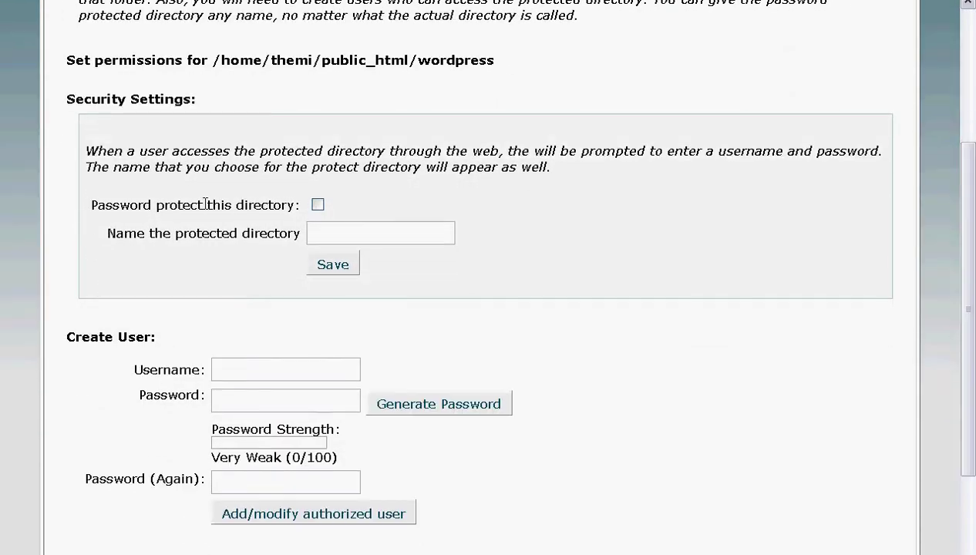
pyautogui.click(269, 362)
pyautogui.click(270, 397)
pyautogui.click(260, 479)
pyautogui.moveTo(969, 283); pyautogui.dragTo(948, 273)
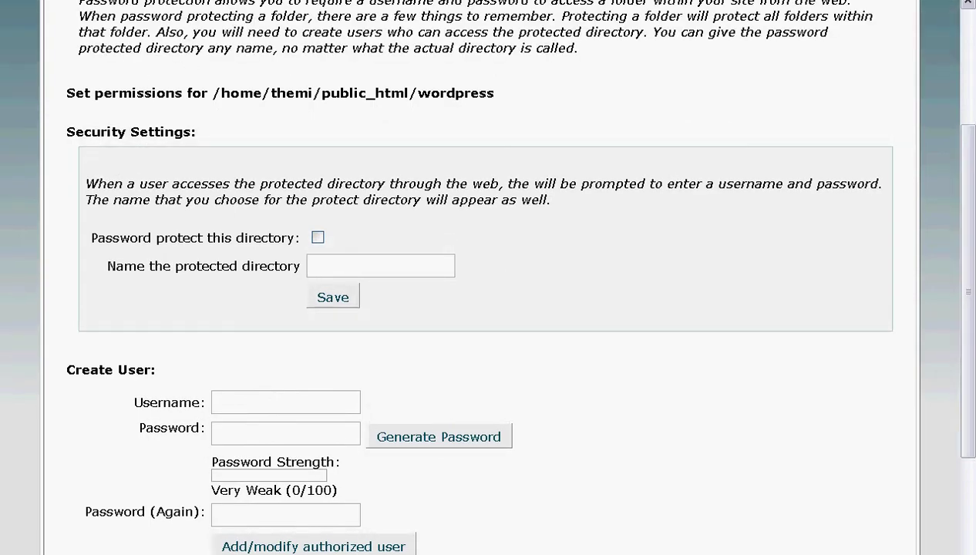
pyautogui.moveTo(972, 305); pyautogui.dragTo(945, 378)
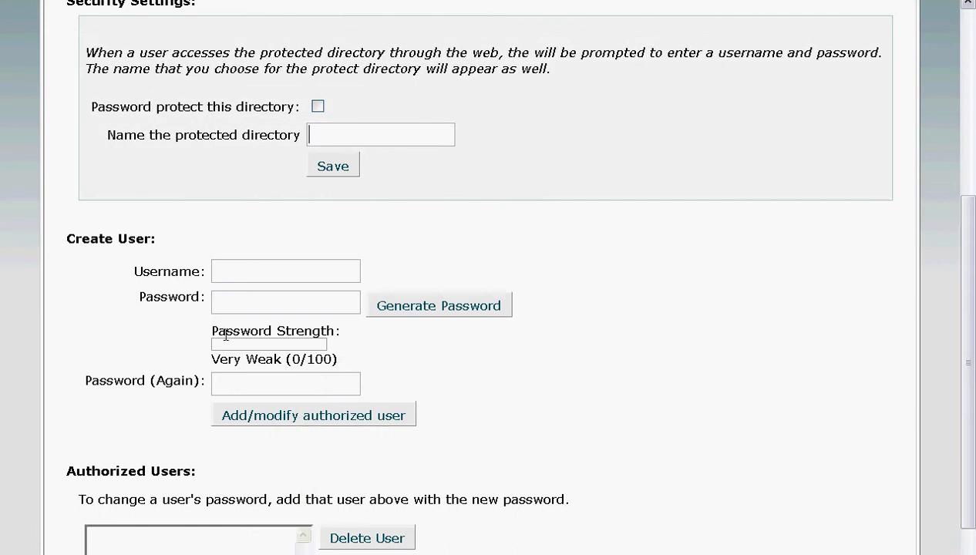
pyautogui.moveTo(968, 337); pyautogui.dragTo(936, 22)
pyautogui.click(65, 29)
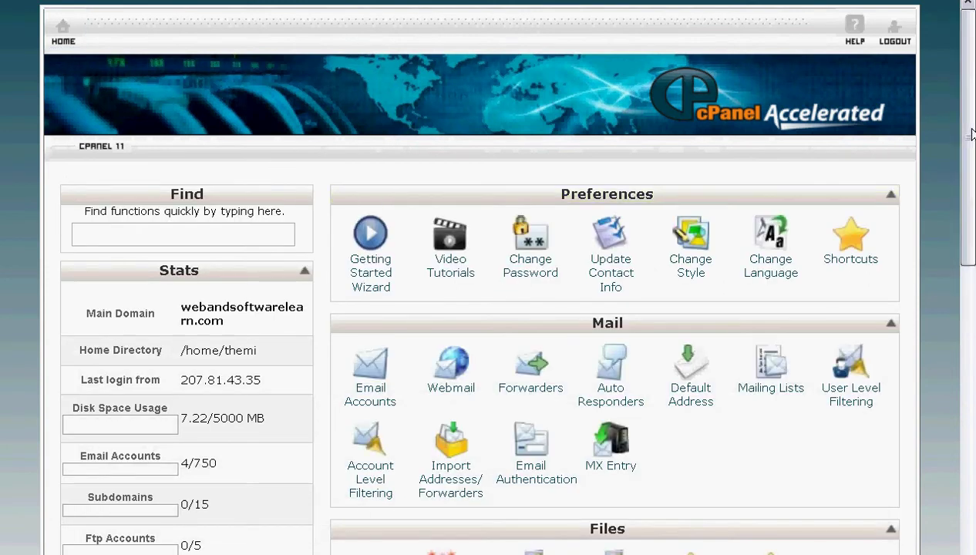
# Step: Scroll to the Advanced section and launch the Cron jobs tool
pyautogui.moveTo(972, 134); pyautogui.dragTo(958, 453)
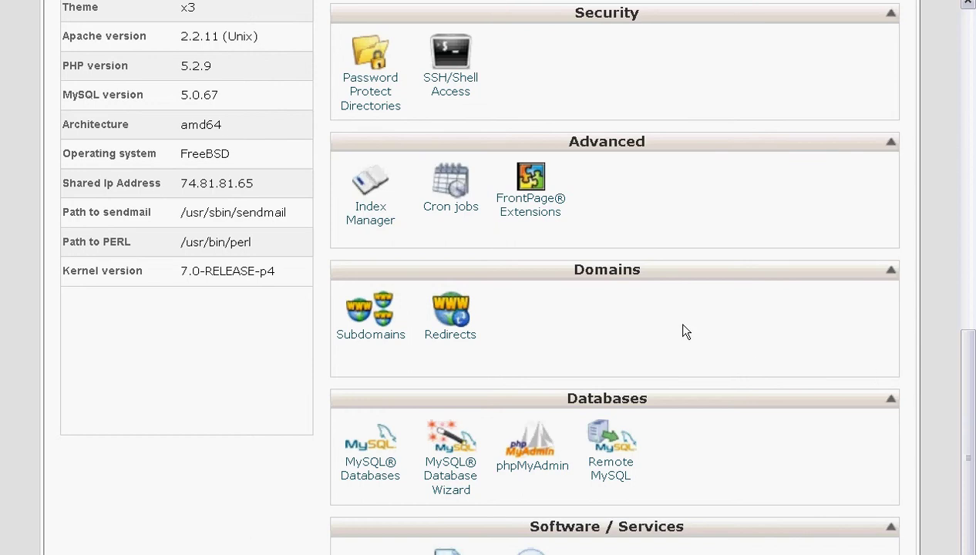
pyautogui.click(449, 210)
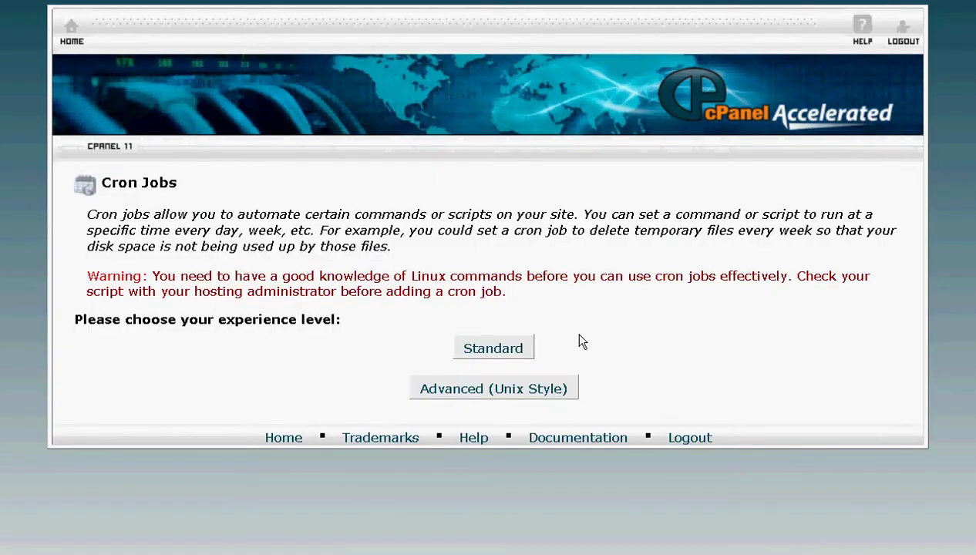
# Step: Choose the Standard cron manager and look over the output e-mail and day-of-month fields
pyautogui.click(515, 346)
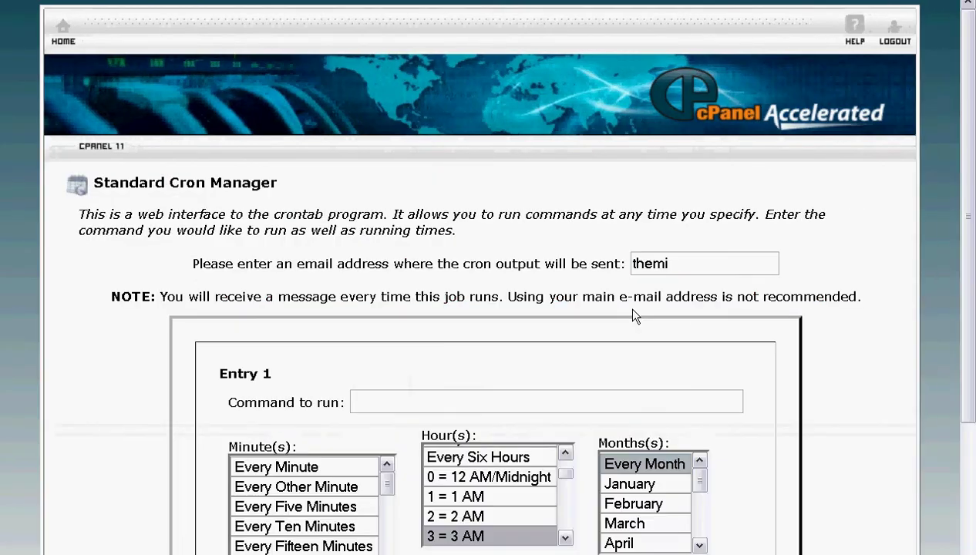
pyautogui.moveTo(966, 169); pyautogui.dragTo(965, 327)
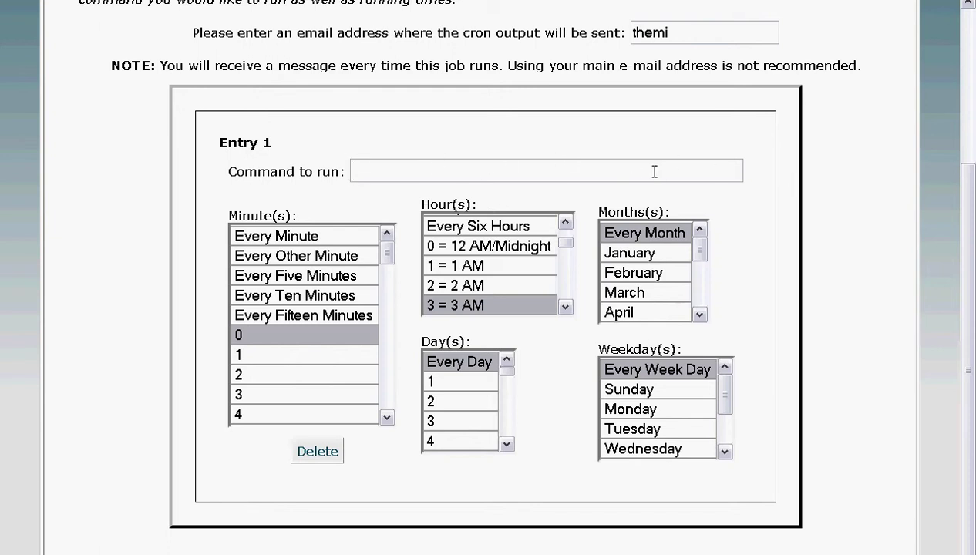
pyautogui.click(690, 32)
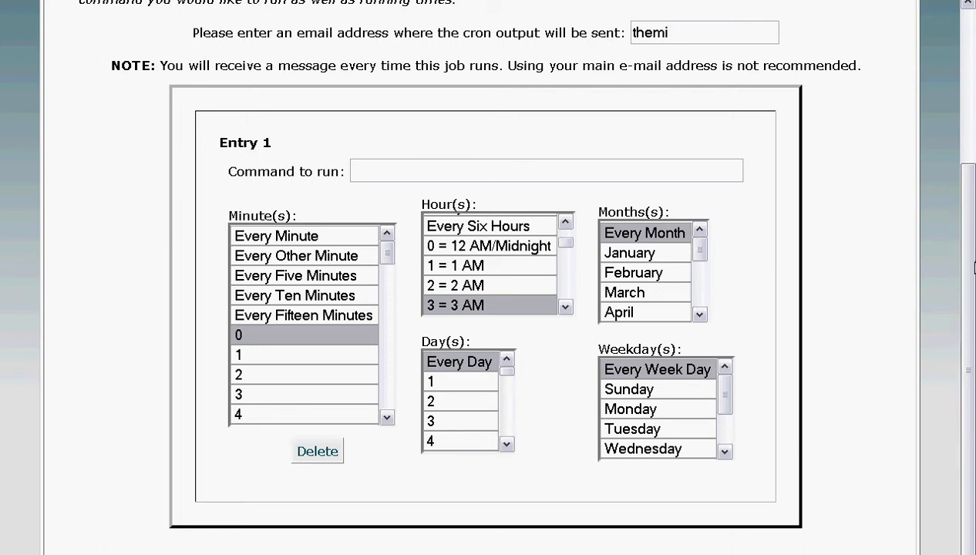
pyautogui.moveTo(467, 69); pyautogui.dragTo(251, 63)
pyautogui.click(833, 71)
pyautogui.click(251, 63)
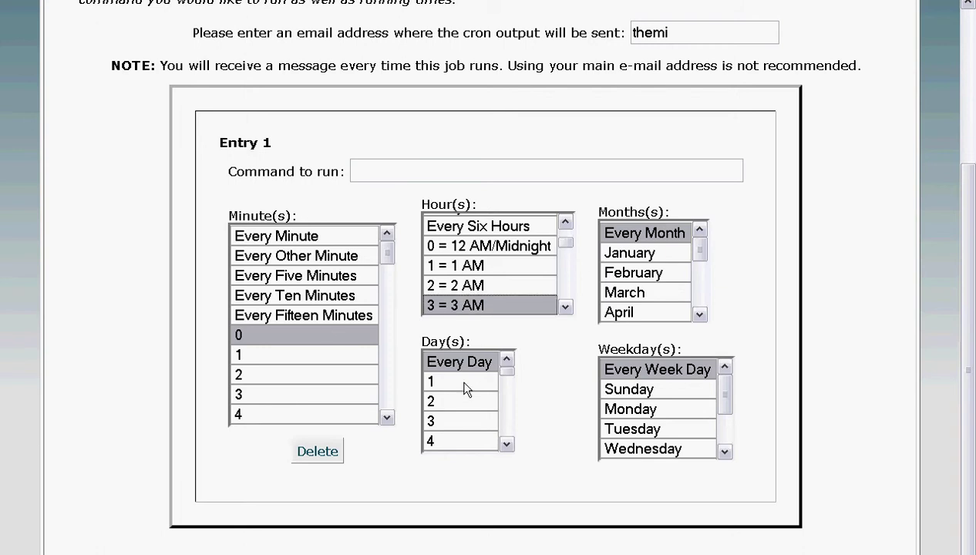
pyautogui.click(455, 422)
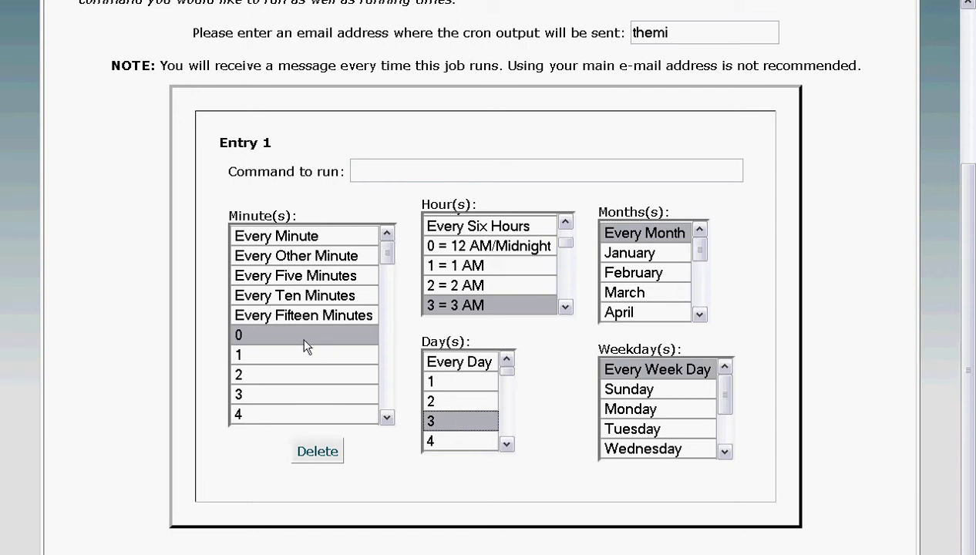
# Step: Delete the unsaved entry, then reopen the Standard cron manager's empty new-entry form
pyautogui.click(317, 450)
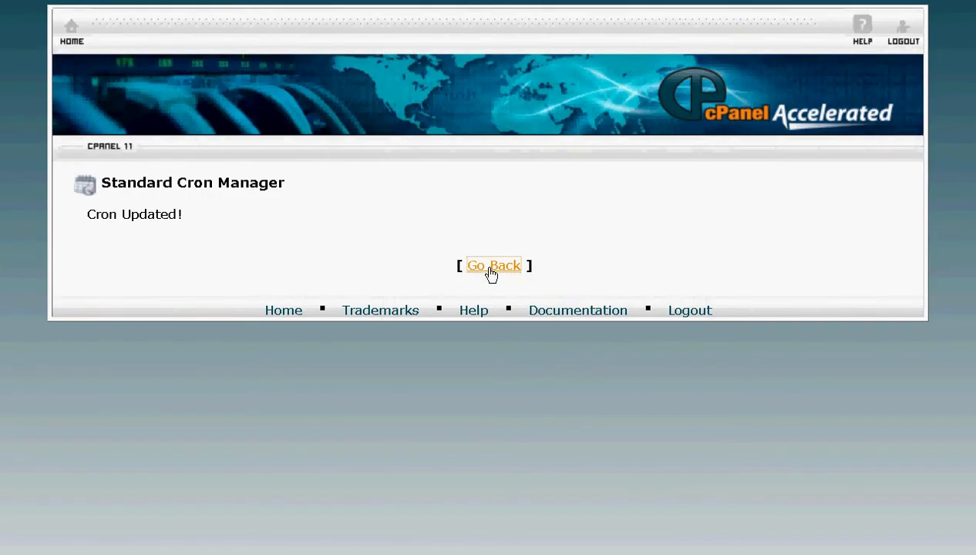
pyautogui.click(491, 271)
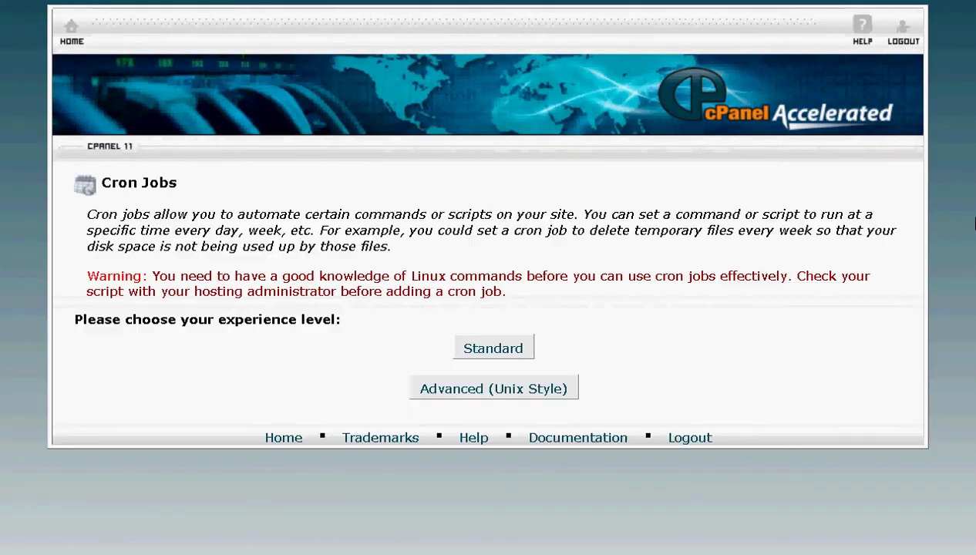
pyautogui.click(462, 349)
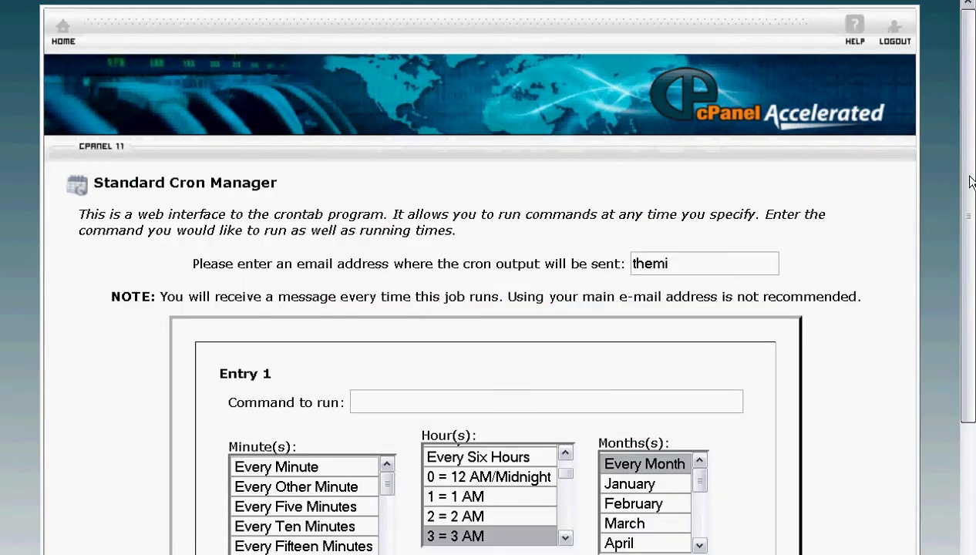
pyautogui.moveTo(970, 181); pyautogui.dragTo(958, 417)
pyautogui.moveTo(960, 374); pyautogui.dragTo(963, 347)
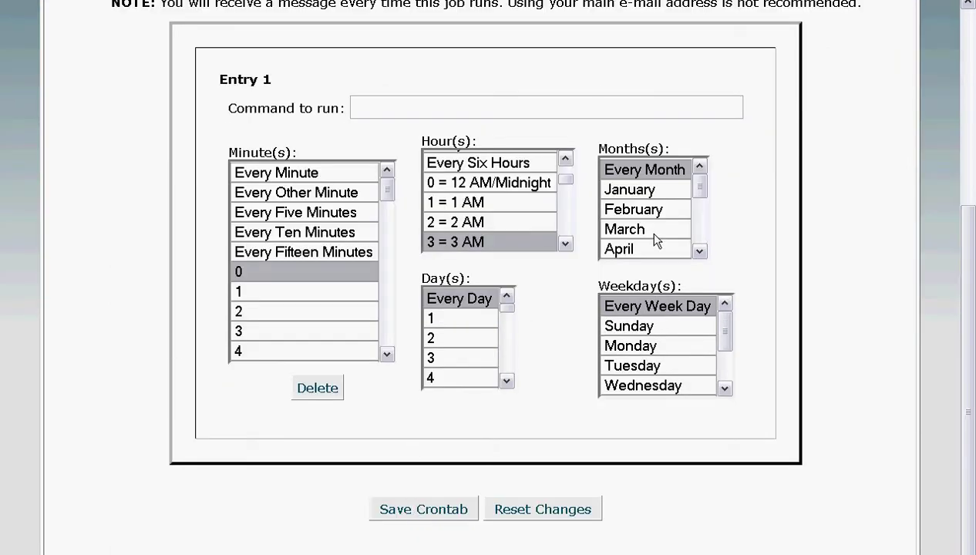
pyautogui.click(965, 95)
# Step: Return to the cPanel home page and launch Redirects from the Domains section
pyautogui.click(66, 42)
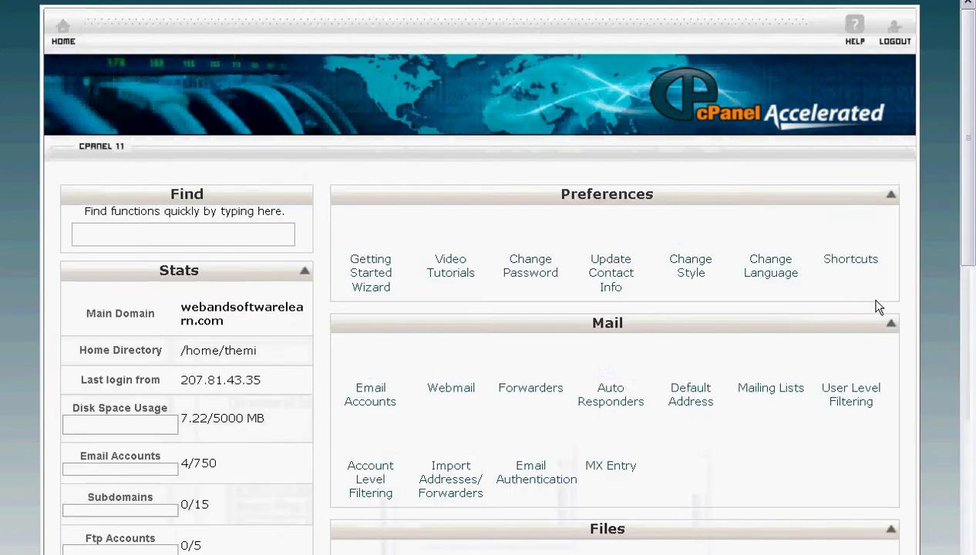
pyautogui.moveTo(967, 193); pyautogui.dragTo(960, 522)
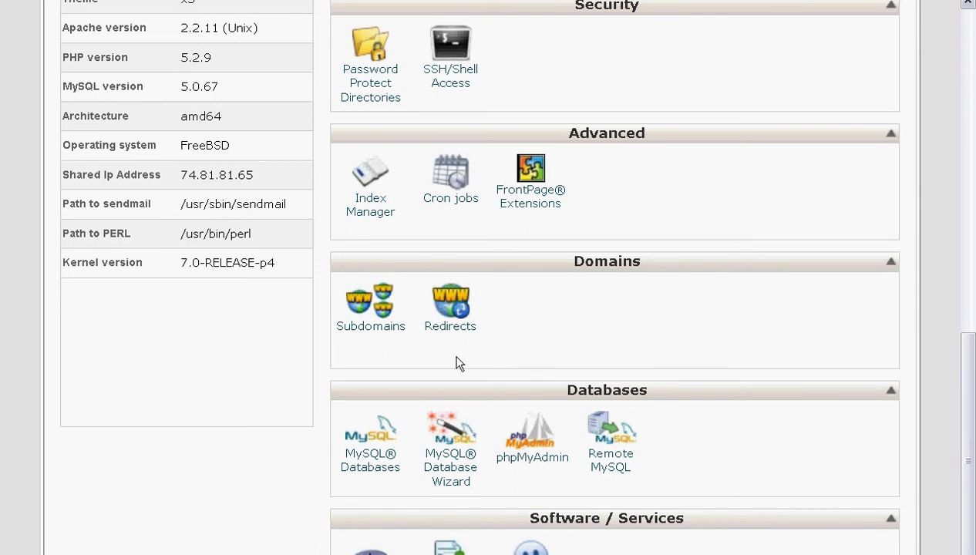
pyautogui.click(453, 327)
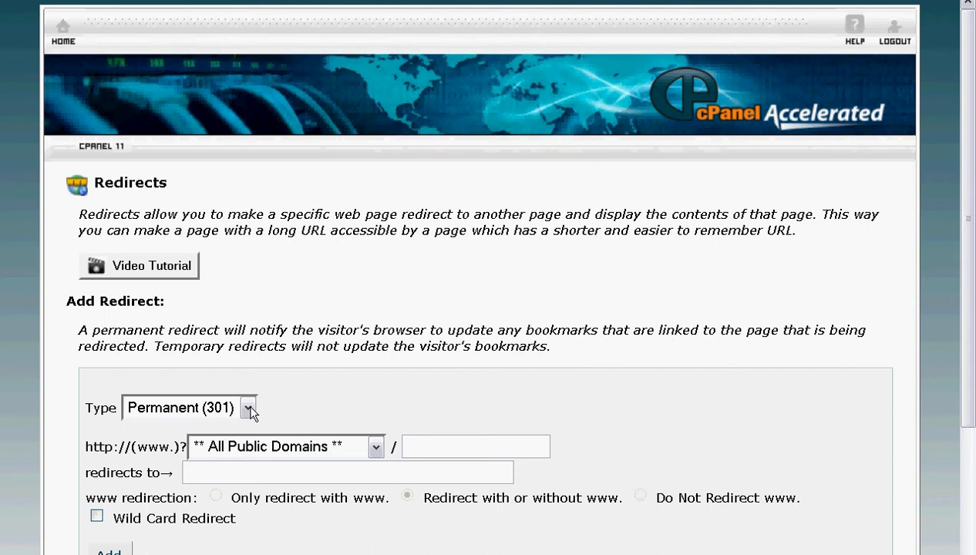
pyautogui.click(374, 447)
pyautogui.click(348, 492)
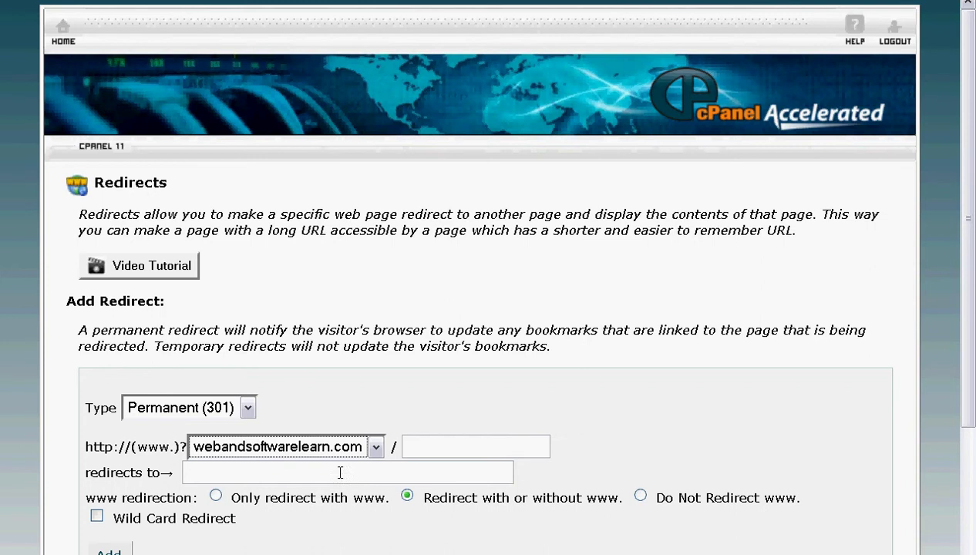
pyautogui.click(323, 472)
pyautogui.write('we')
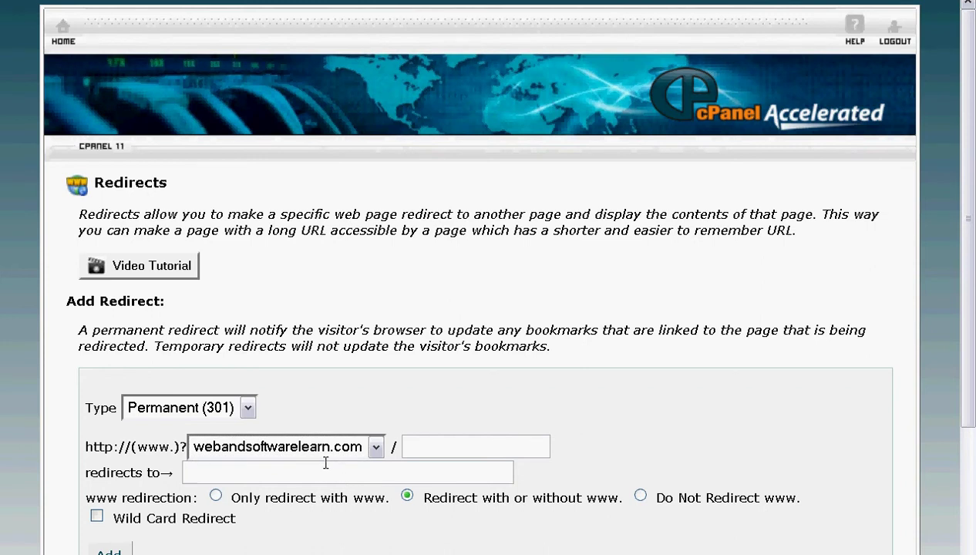
pyautogui.write('b')
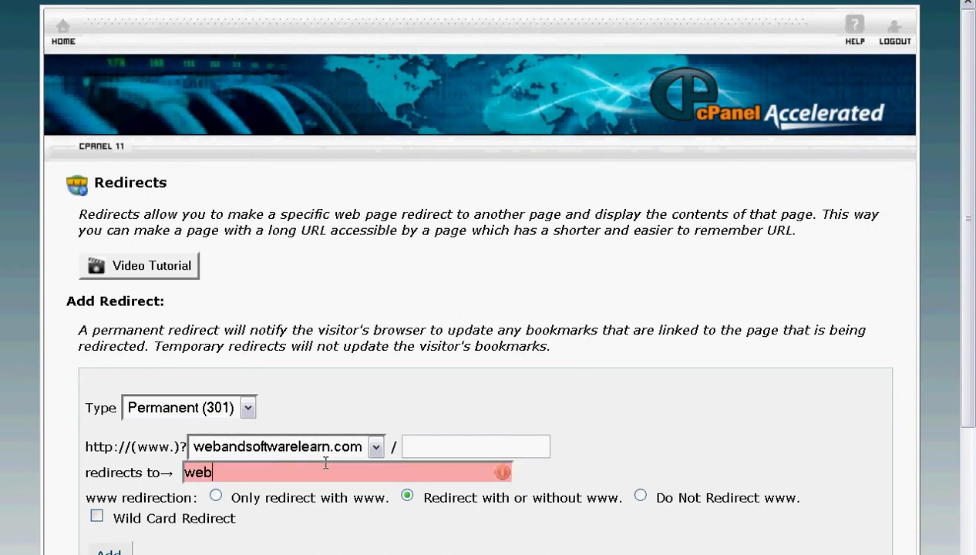
pyautogui.write('andsoftware')
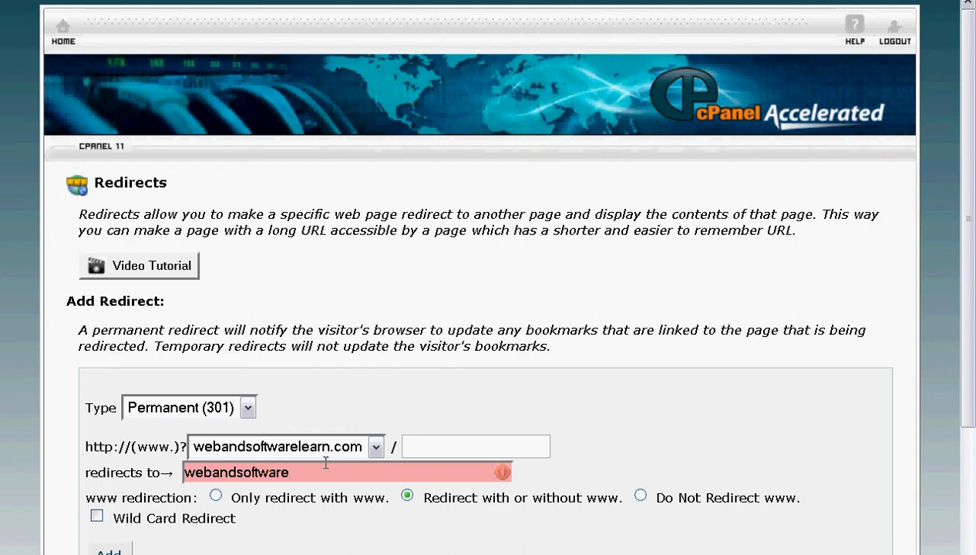
pyautogui.write('learn.com')
pyautogui.click(323, 473)
pyautogui.click(397, 474)
pyautogui.write('http://')
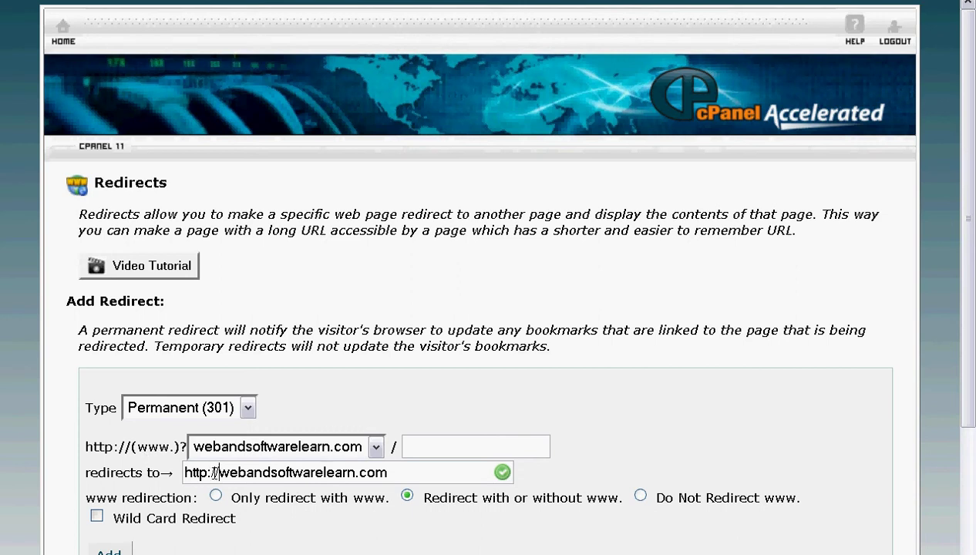
pyautogui.press('Tab')
pyautogui.press('Tab')
pyautogui.press('Tab')
pyautogui.press('Return')
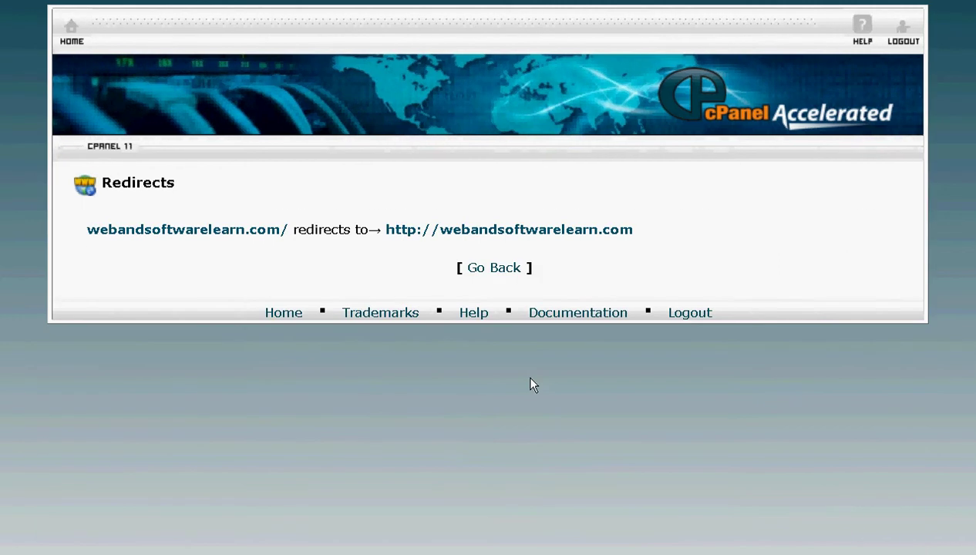
# Step: Go back and confirm the webandsoftwarelearn.com redirect appears under Current Redirects
pyautogui.click(494, 270)
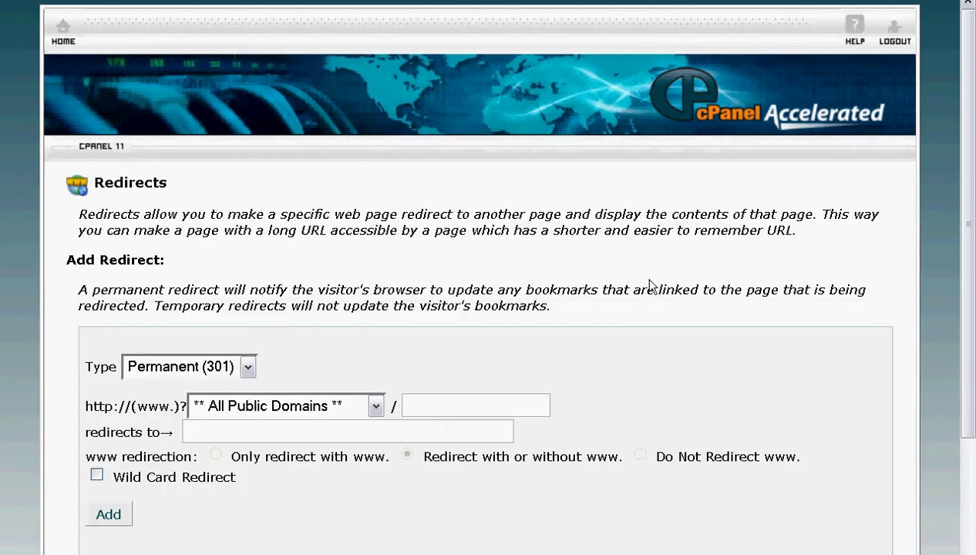
pyautogui.moveTo(969, 297); pyautogui.dragTo(968, 479)
pyautogui.scroll(5, 968, 479)
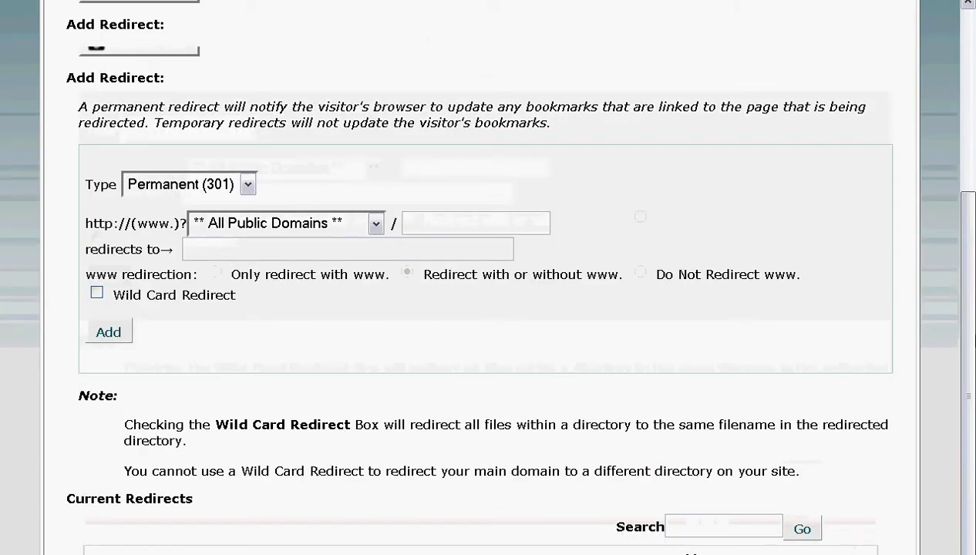
pyautogui.click(375, 447)
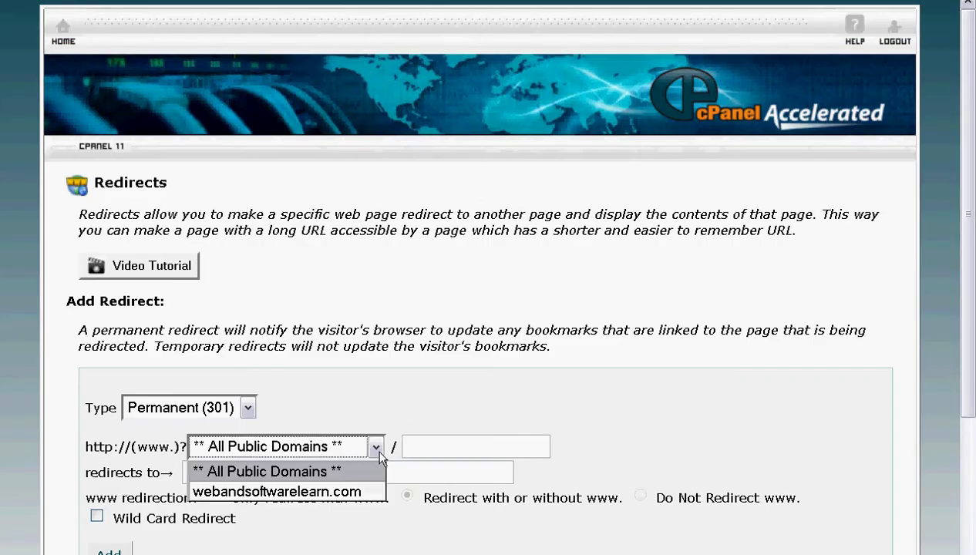
pyautogui.click(392, 416)
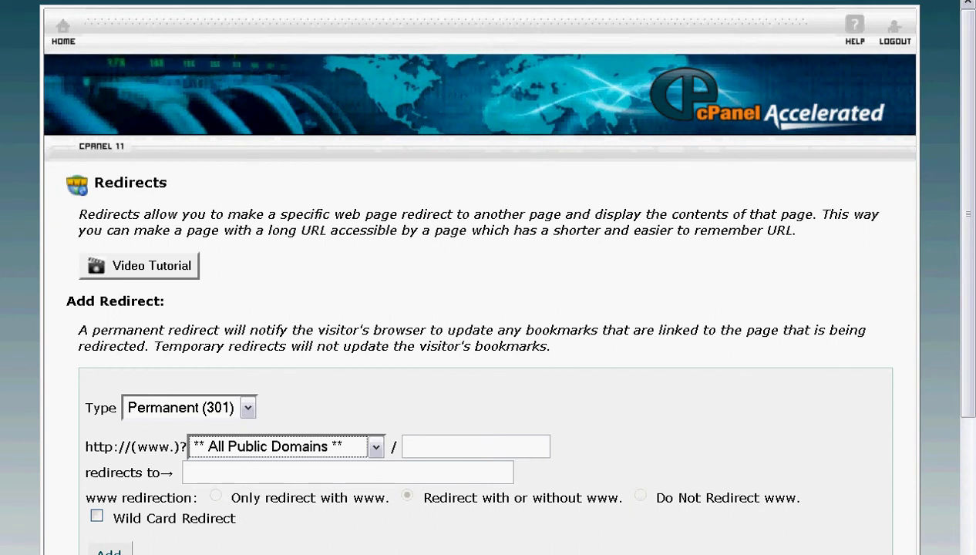
pyautogui.scroll(-4, 965, 108)
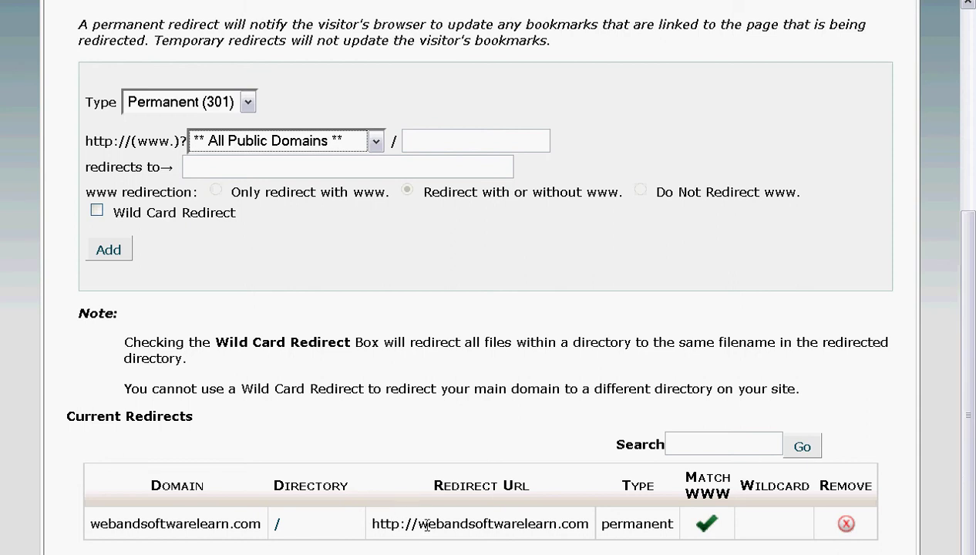
pyautogui.scroll(4, 578, 287)
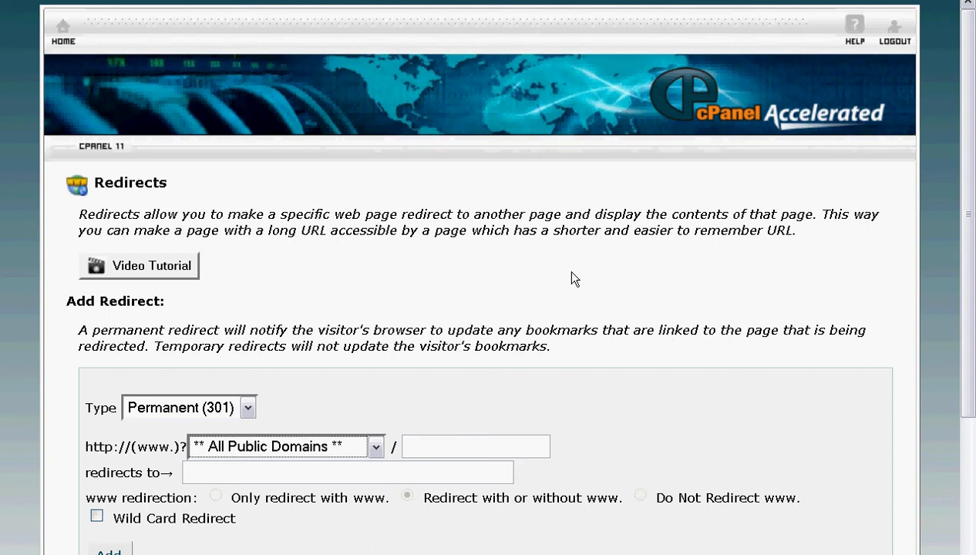
# Step: From the cPanel home page, open Subdomains under Domains and focus the Subdomain field
pyautogui.click(63, 30)
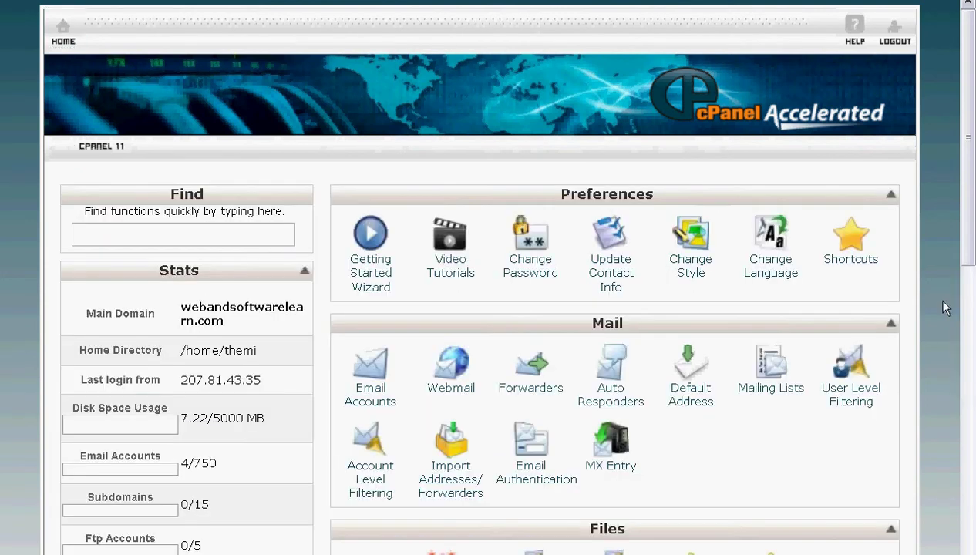
pyautogui.moveTo(973, 226); pyautogui.dragTo(974, 501)
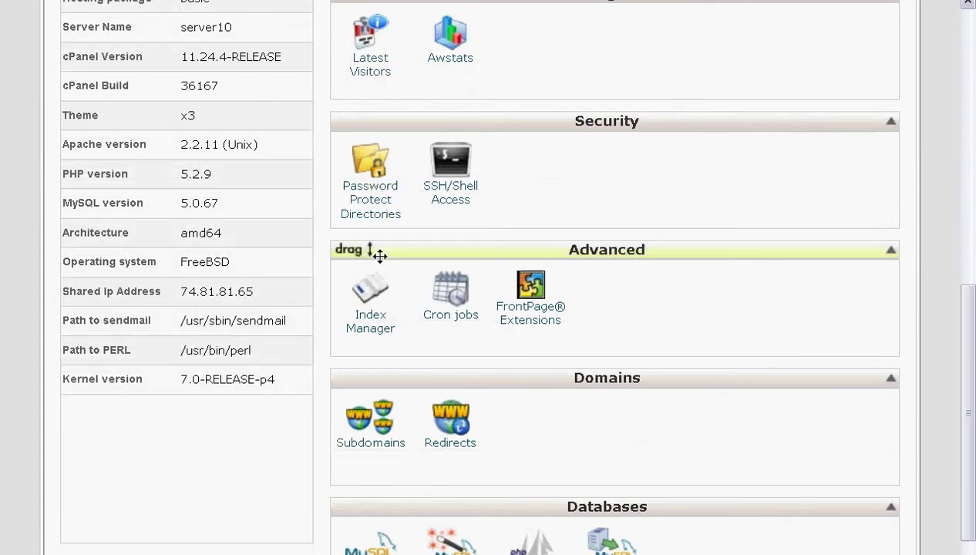
pyautogui.click(363, 443)
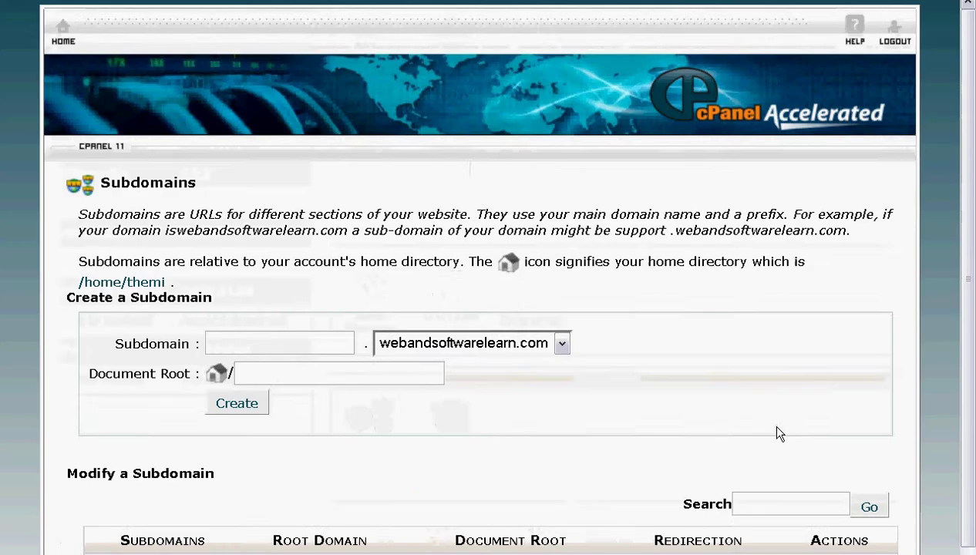
pyautogui.click(234, 379)
# Step: Create the subdomain 'test' (test.webandsoftwarelearn.com) and check it in the Modify a Subdomain list
pyautogui.write('test')
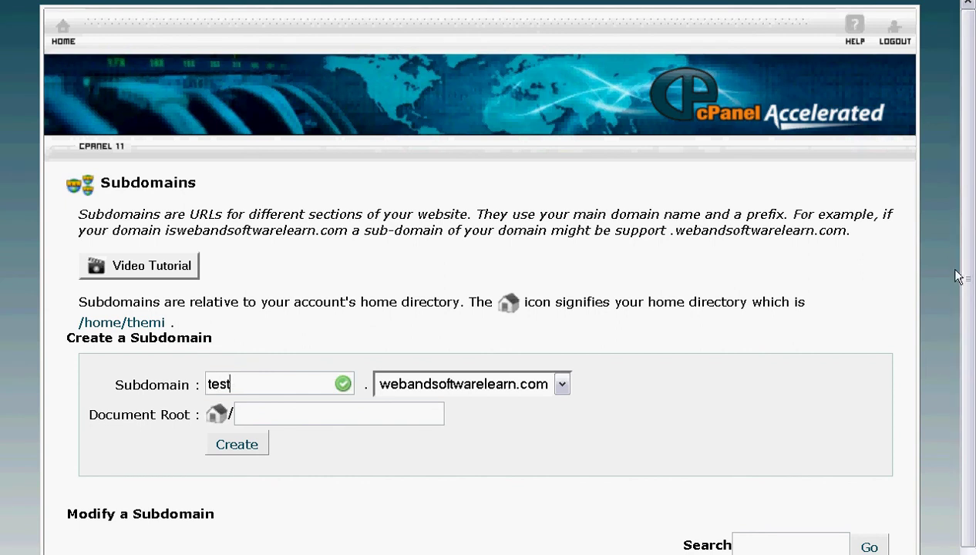
pyautogui.scroll(-2, 970, 337)
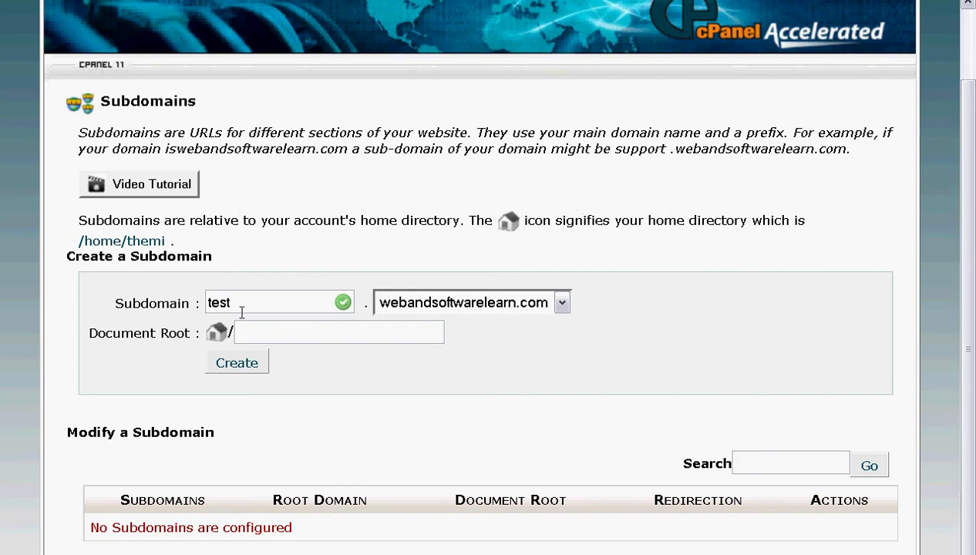
pyautogui.click(243, 362)
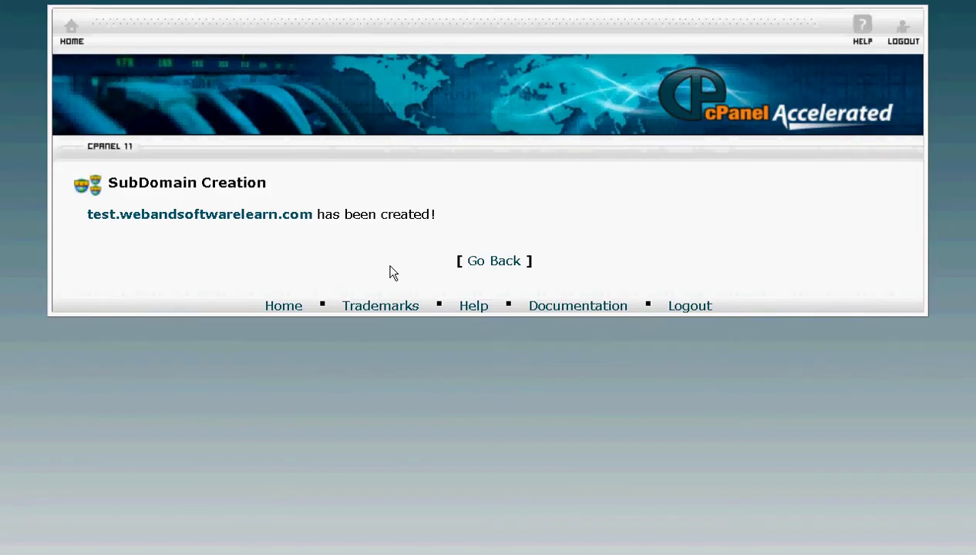
pyautogui.click(469, 260)
pyautogui.scroll(-3, 970, 191)
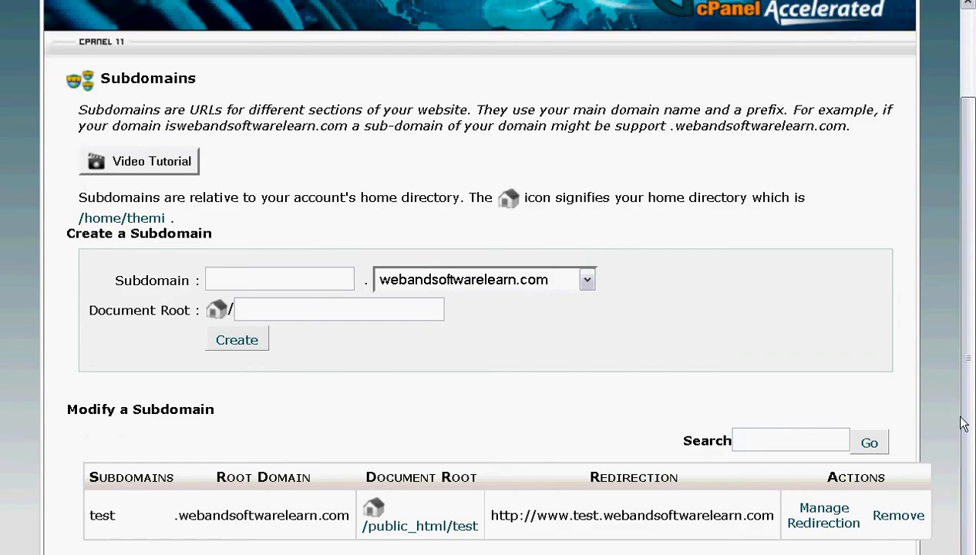
# Step: Remove the test.webandsoftwarelearn.com subdomain and confirm the permanent deletion
pyautogui.click(887, 524)
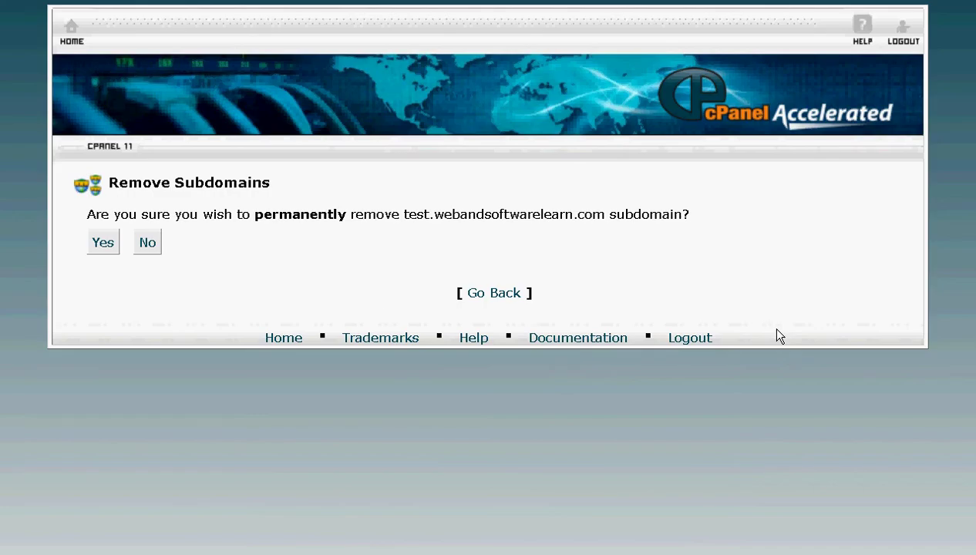
pyautogui.click(98, 245)
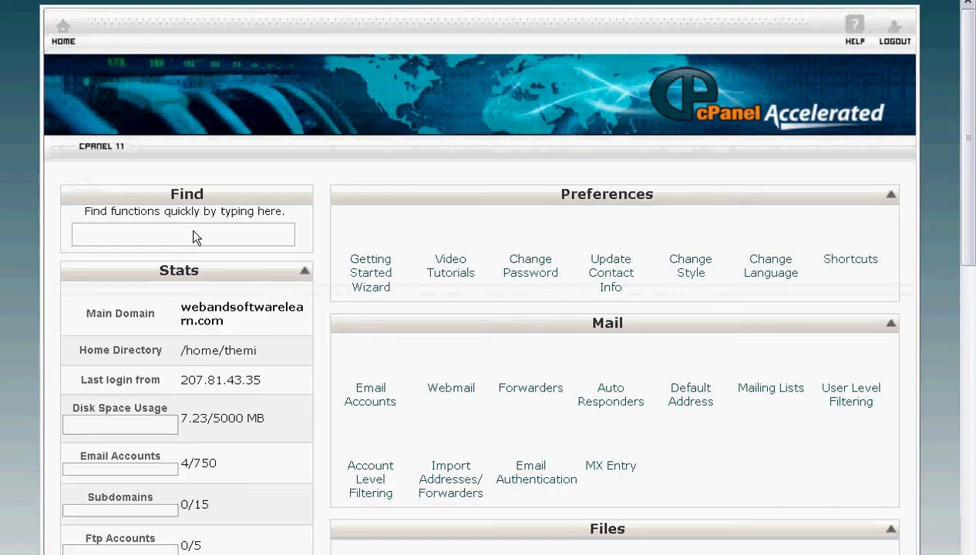
pyautogui.moveTo(956, 182); pyautogui.dragTo(972, 208)
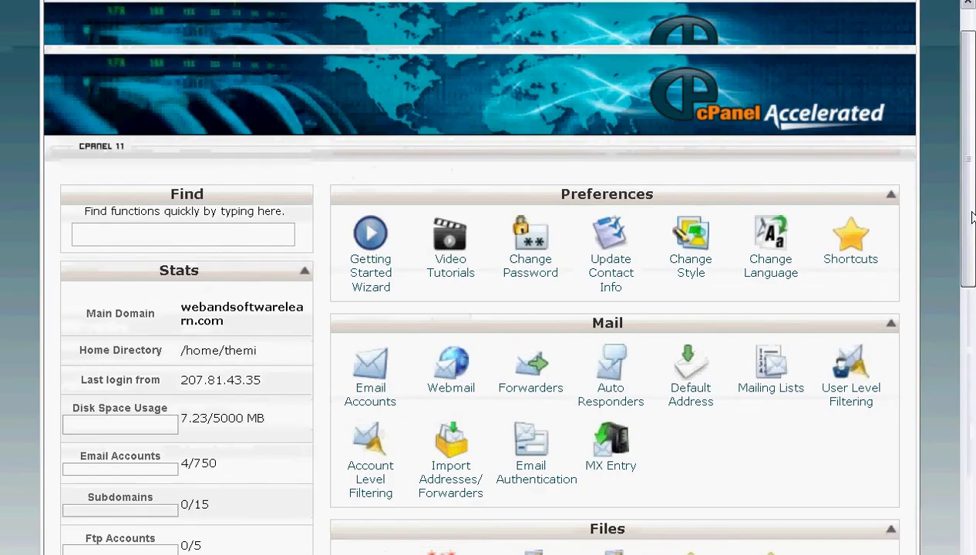